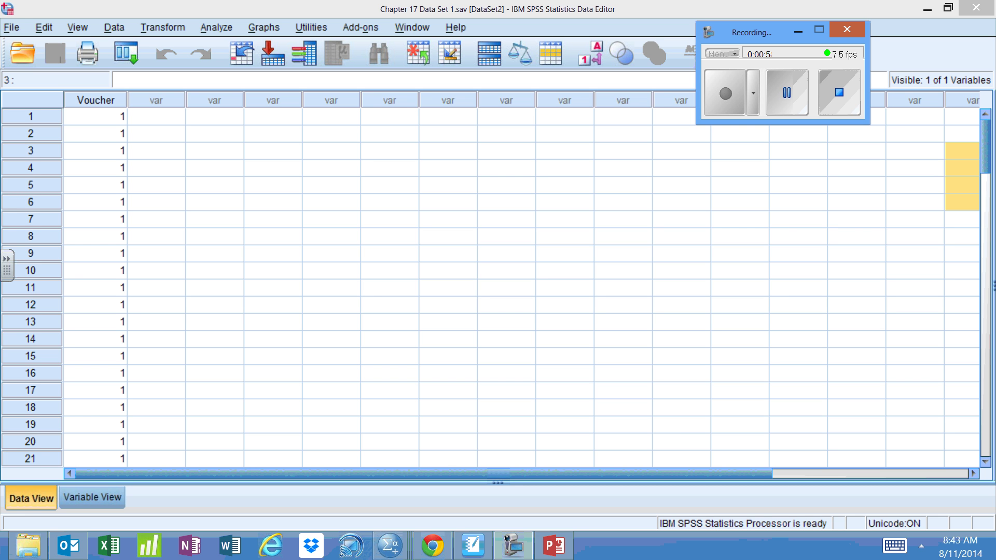
Examine the coded values in the Voucher column down to row 27.
click(985, 148)
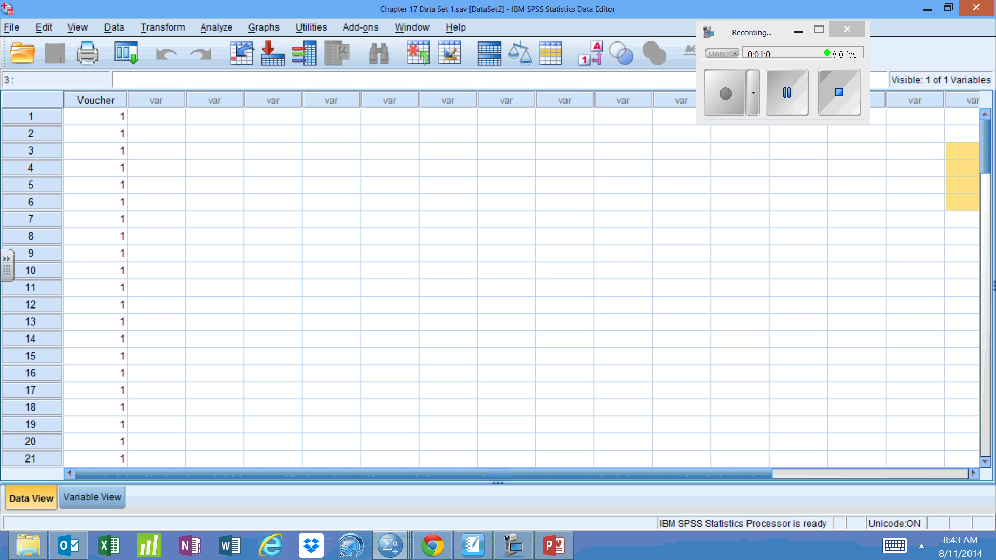
click(985, 461)
click(986, 462)
click(986, 462)
click(986, 462)
click(985, 462)
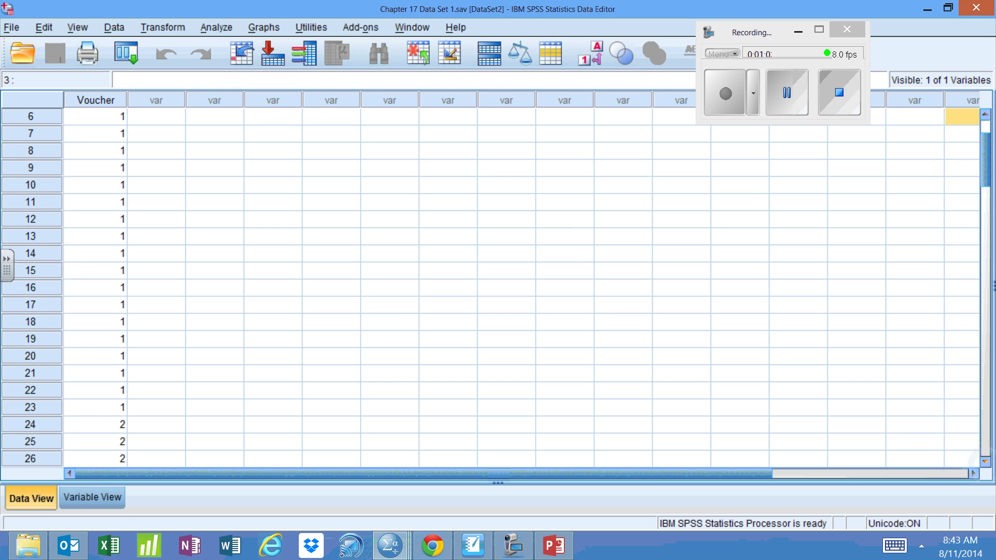
click(985, 462)
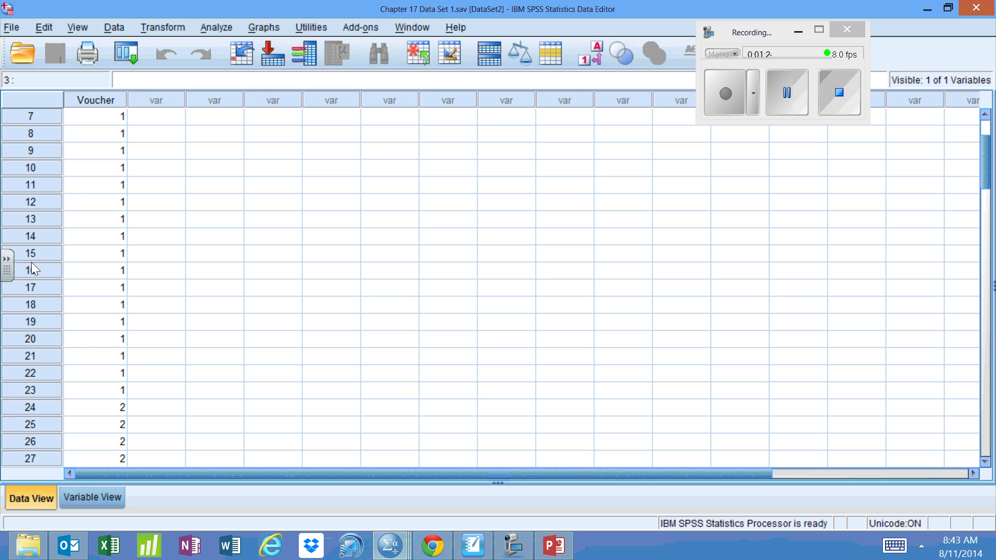
Switch to SMART Notebook and handwrite the heading "State:" in black at the start of the blank page.
key(alt+Tab)
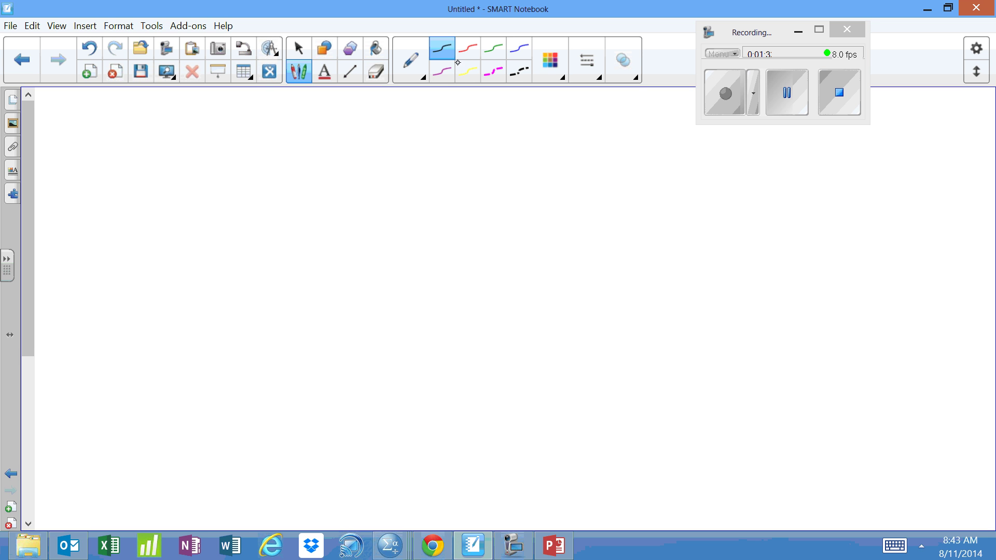
mouse_move(157, 126)
mouse_down()
mouse_move(130, 154)
mouse_move(170, 156)
mouse_up()
drag(162, 139, 201, 153)
drag(213, 112, 210, 157)
drag(199, 137, 245, 151)
click(262, 139)
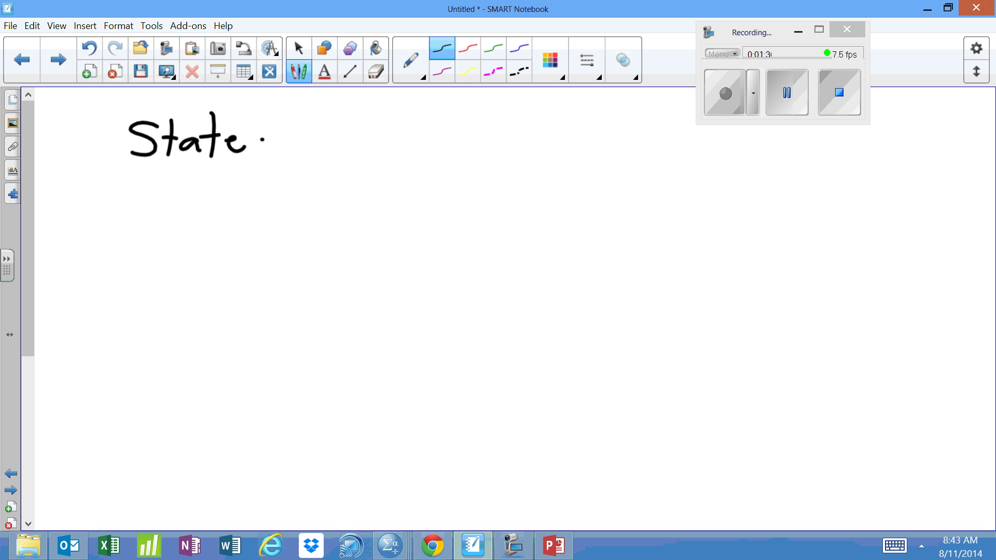
click(261, 153)
Handwrite "There is a diff. in" after the "State:" heading.
drag(311, 113, 325, 111)
mouse_move(326, 111)
mouse_down()
mouse_move(303, 154)
mouse_move(314, 154)
mouse_up()
mouse_move(315, 143)
mouse_down()
mouse_move(334, 154)
mouse_move(353, 148)
mouse_up()
mouse_move(355, 151)
mouse_down()
mouse_move(378, 139)
mouse_move(384, 150)
mouse_move(426, 147)
mouse_up()
click(416, 114)
mouse_move(491, 127)
mouse_down()
mouse_move(494, 139)
mouse_move(543, 141)
mouse_up()
click(546, 113)
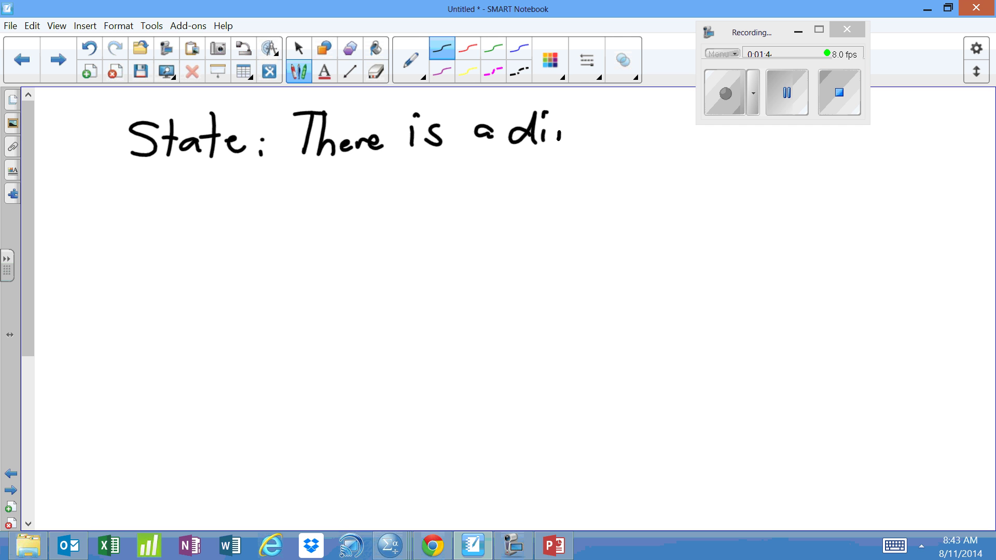
drag(570, 102, 554, 140)
mouse_move(577, 121)
mouse_down()
mouse_move(576, 140)
mouse_move(593, 101)
mouse_up()
click(590, 135)
drag(552, 122, 630, 136)
click(636, 107)
mouse_move(639, 122)
mouse_down()
mouse_move(656, 133)
mouse_move(717, 124)
mouse_up()
Minimize the recorder window covering the page and finish the first handwritten line with "proportions".
click(800, 33)
mouse_move(698, 119)
mouse_down()
mouse_move(686, 149)
mouse_move(746, 117)
mouse_up()
mouse_move(767, 115)
mouse_down()
mouse_move(769, 136)
mouse_move(824, 125)
mouse_move(834, 133)
mouse_up()
drag(824, 118, 833, 116)
drag(846, 120, 847, 135)
drag(861, 115, 903, 139)
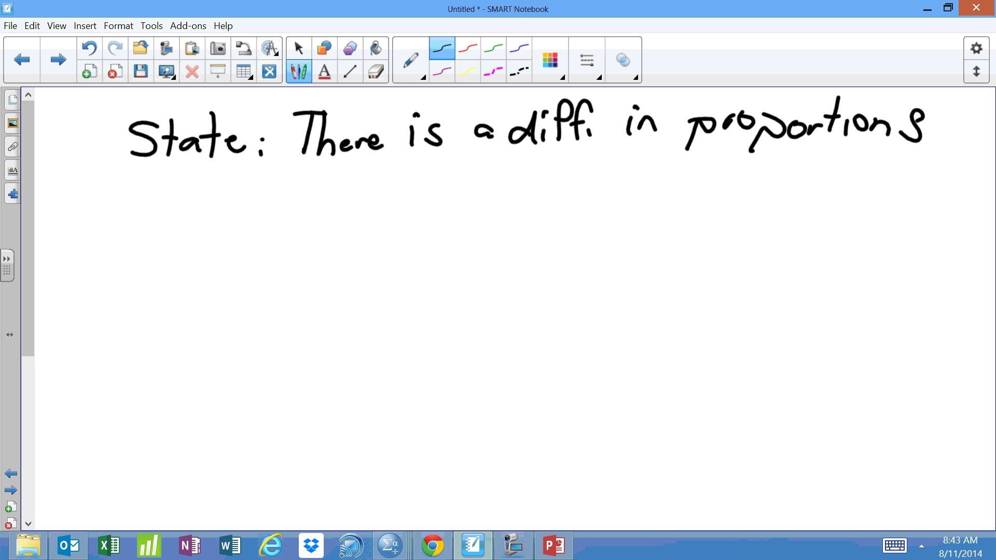
Start a second handwritten line under the State sentence with "of opinions".
drag(196, 192, 212, 210)
mouse_move(198, 187)
mouse_down()
mouse_move(259, 193)
mouse_move(269, 225)
mouse_up()
mouse_move(269, 200)
mouse_down()
mouse_move(332, 207)
mouse_move(347, 192)
mouse_up()
click(300, 173)
drag(358, 207, 382, 205)
click(332, 175)
Complete the second handwritten line with "on vouchers.".
mouse_move(435, 182)
mouse_down()
mouse_move(427, 196)
mouse_move(434, 182)
mouse_up()
mouse_move(449, 187)
mouse_down()
mouse_move(466, 201)
mouse_move(514, 182)
mouse_up()
drag(525, 180, 521, 193)
drag(538, 182, 566, 198)
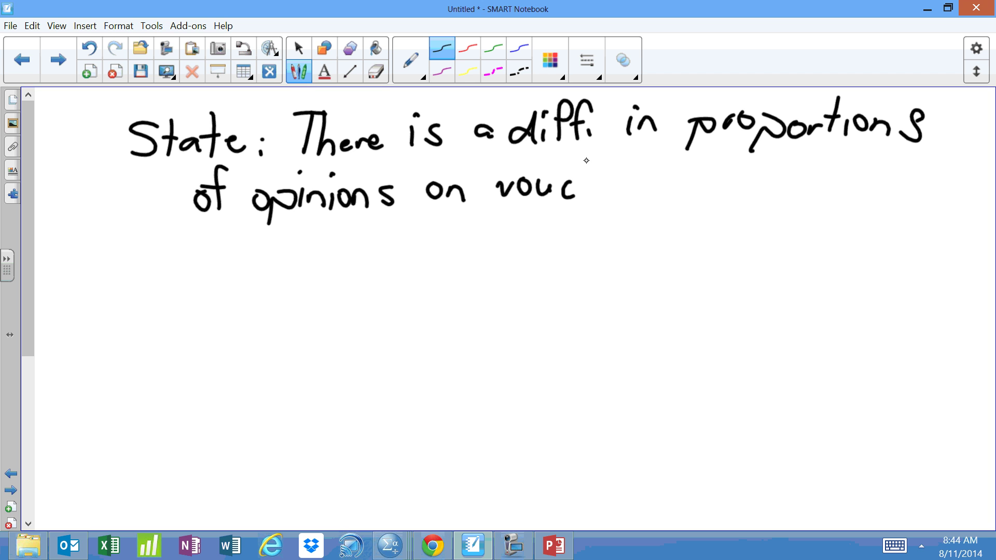
drag(586, 158, 580, 196)
drag(582, 185, 608, 195)
mouse_move(613, 195)
mouse_down()
mouse_move(622, 180)
mouse_move(632, 195)
mouse_up()
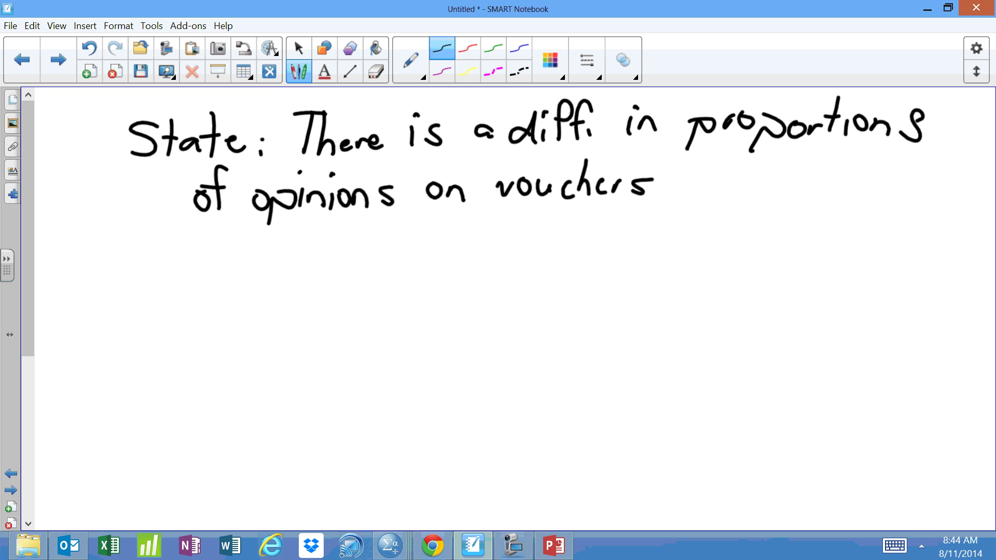
click(657, 198)
Handwrite the heading "Plan:" below the State section.
drag(127, 256, 126, 293)
drag(127, 258, 127, 275)
mouse_move(153, 255)
mouse_down()
mouse_move(148, 285)
mouse_move(172, 293)
mouse_up()
drag(178, 278, 194, 291)
click(205, 276)
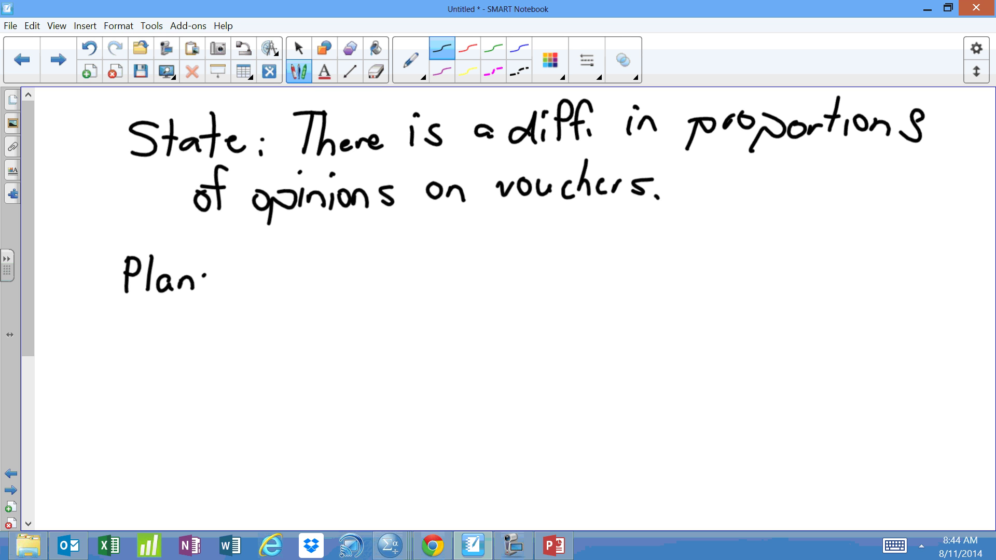
click(204, 289)
Handwrite the null hypothesis "H0: pr = pm = pa" beside the "Plan:" heading.
mouse_move(240, 252)
mouse_down()
mouse_move(234, 286)
mouse_move(254, 287)
mouse_up()
mouse_move(235, 272)
mouse_down()
mouse_move(306, 276)
mouse_move(302, 289)
mouse_up()
click(281, 263)
click(281, 274)
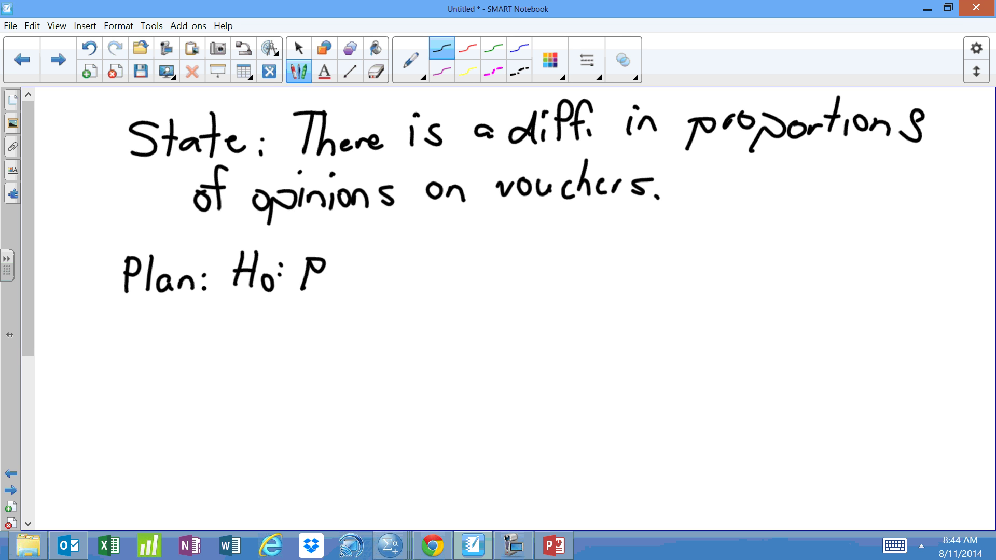
drag(329, 264, 375, 270)
mouse_move(384, 270)
mouse_down()
mouse_move(397, 270)
mouse_move(381, 291)
mouse_move(447, 263)
mouse_move(463, 274)
mouse_move(460, 294)
mouse_move(498, 280)
mouse_up()
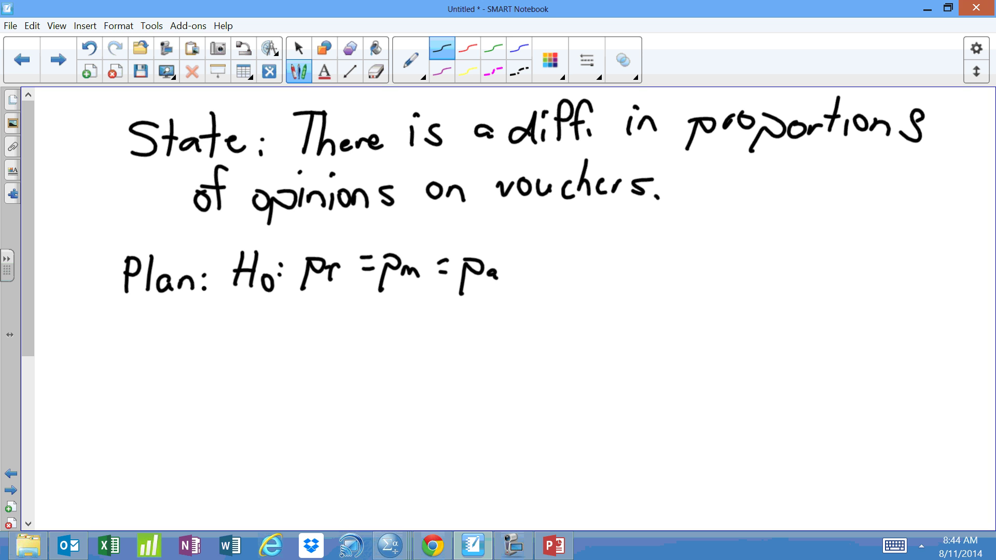
Handwrite the alternative hypothesis "Ha: Not all prop. are =." beneath the null hypothesis.
drag(229, 305, 228, 343)
drag(249, 307, 251, 342)
drag(229, 327, 250, 326)
mouse_move(264, 331)
mouse_down()
mouse_move(270, 343)
mouse_move(305, 335)
mouse_move(329, 310)
mouse_move(354, 344)
mouse_up()
click(282, 323)
click(279, 332)
mouse_move(341, 332)
mouse_down()
mouse_move(371, 328)
mouse_move(420, 343)
mouse_up()
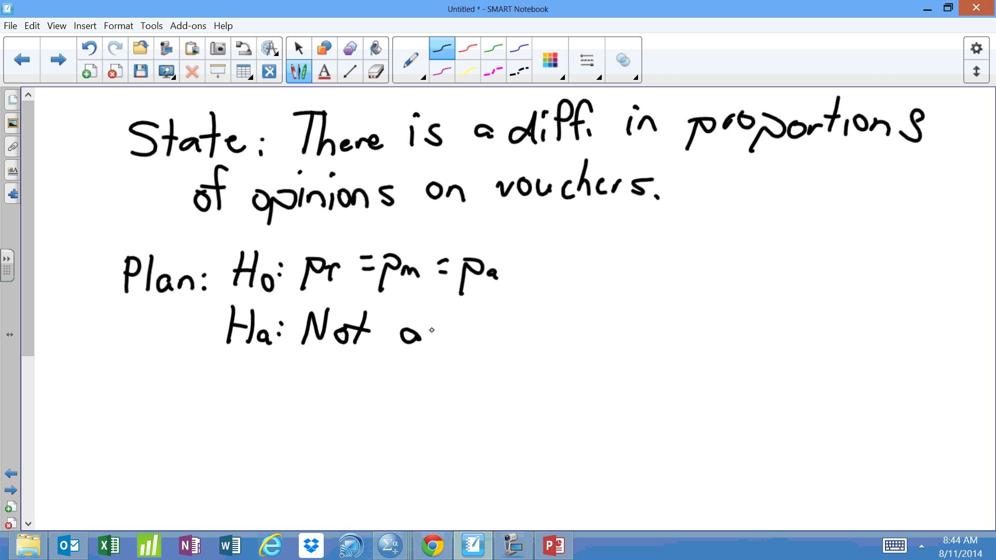
mouse_move(434, 305)
mouse_down()
mouse_move(427, 340)
mouse_move(527, 328)
mouse_up()
mouse_move(541, 327)
mouse_down()
mouse_move(598, 340)
mouse_move(611, 326)
mouse_up()
click(558, 343)
mouse_move(618, 332)
mouse_down()
mouse_move(633, 340)
mouse_move(677, 325)
mouse_up()
drag(653, 338, 679, 345)
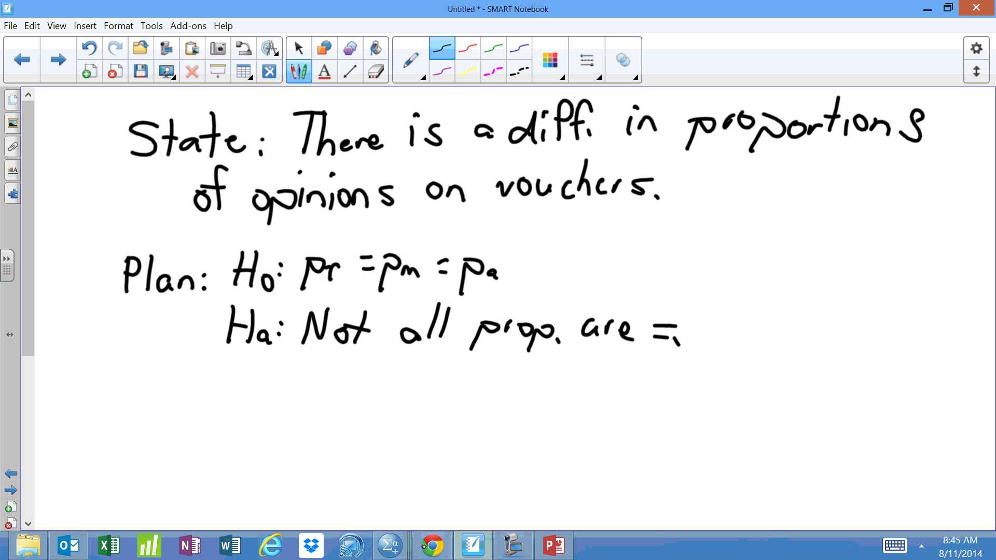
Switch to Chapter 17 Data Set 1 in SPSS Statistics and start the legacy nonparametric Chi-square test.
mouse_move(391, 546)
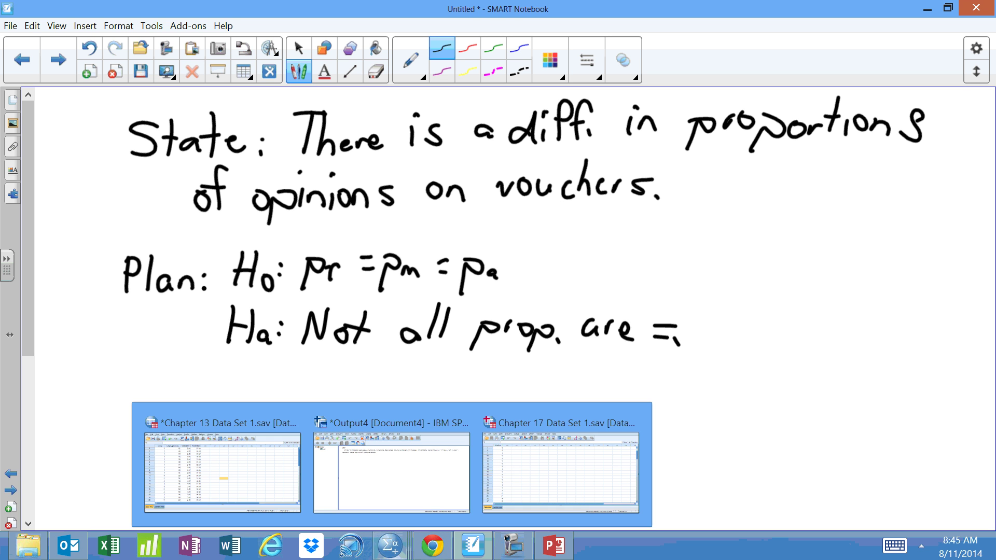
click(545, 473)
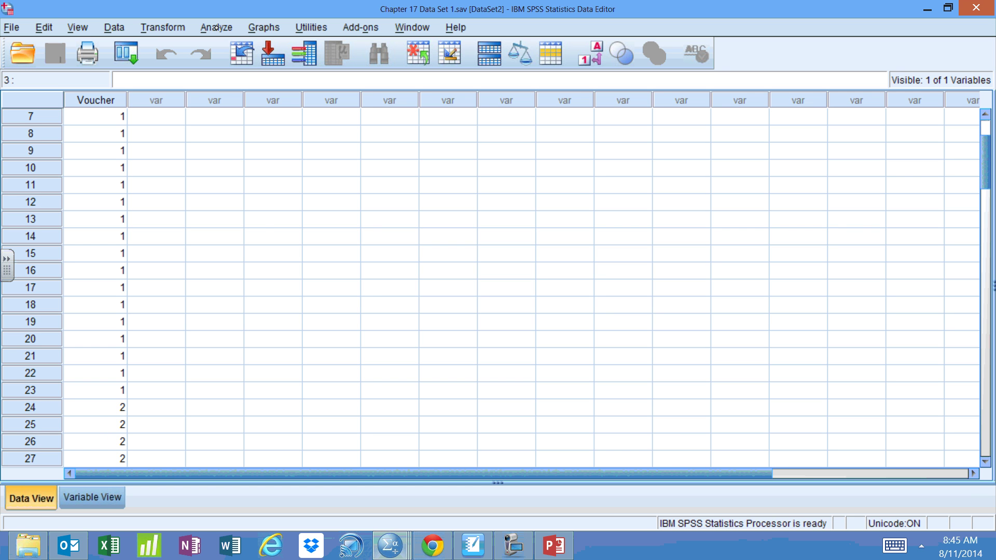
key(alt+a)
key(Down)
key(Down)
key(Down)
key(Down)
key(Down)
key(Down)
key(Down)
key(Down)
key(Down)
key(Down)
key(Down)
key(Down)
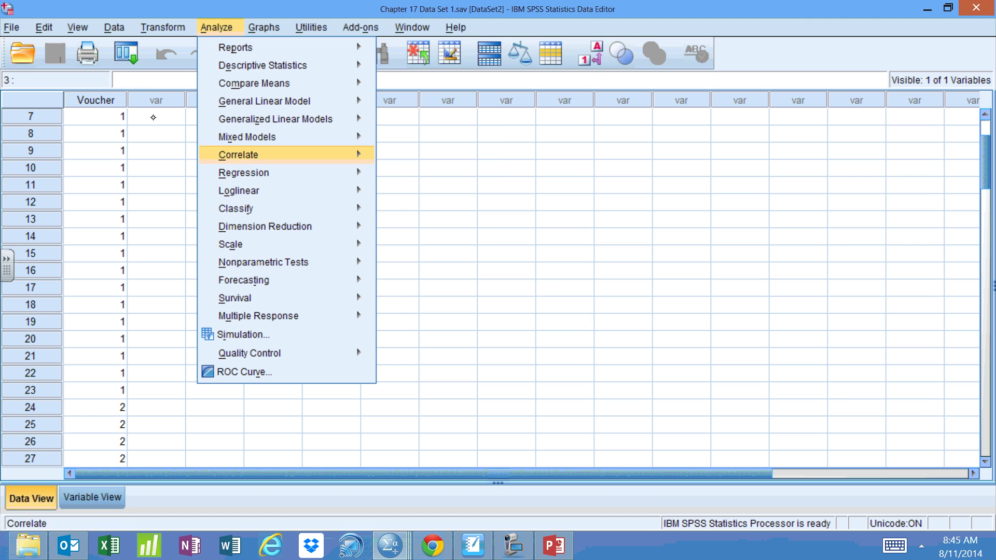
key(Down)
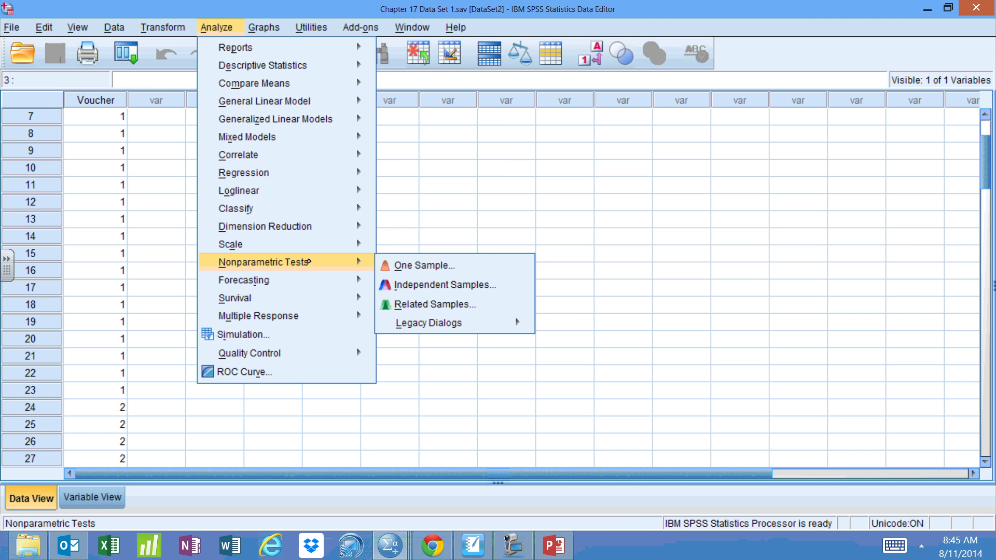
key(Right)
key(Down)
key(Down)
key(Down)
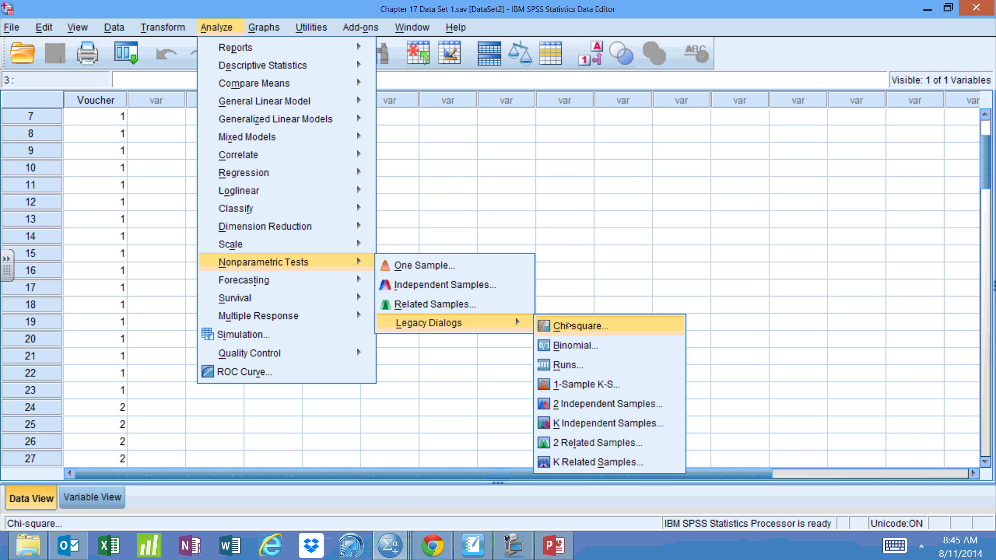
click(568, 333)
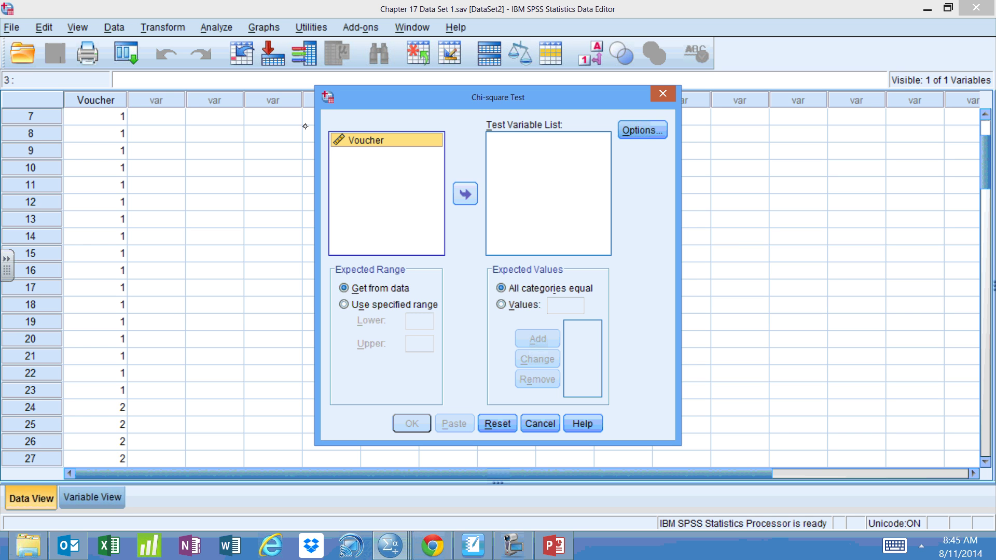
Run the chi-square test on Voucher with all categories equal and the default options, and select the Test Statistics table in the output.
click(465, 193)
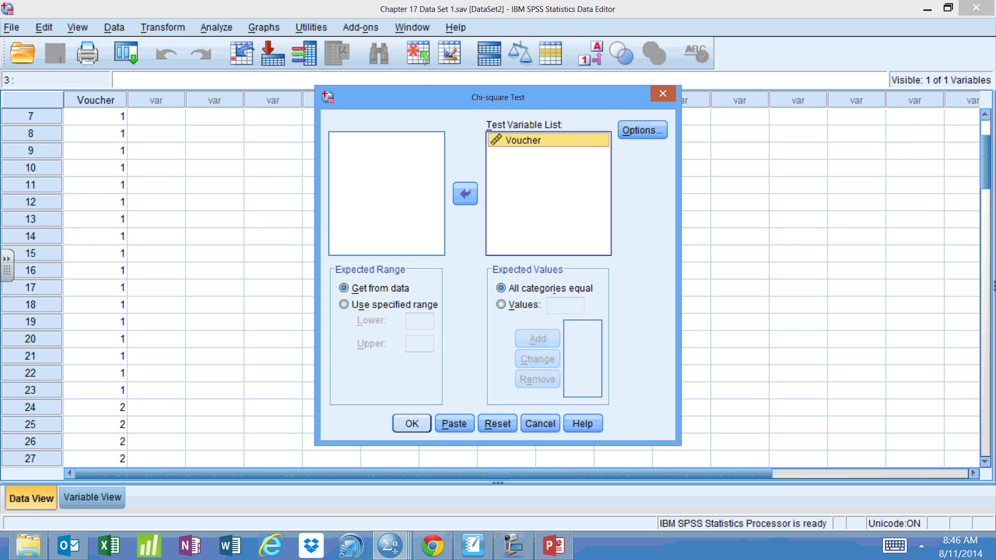
key(alt+o)
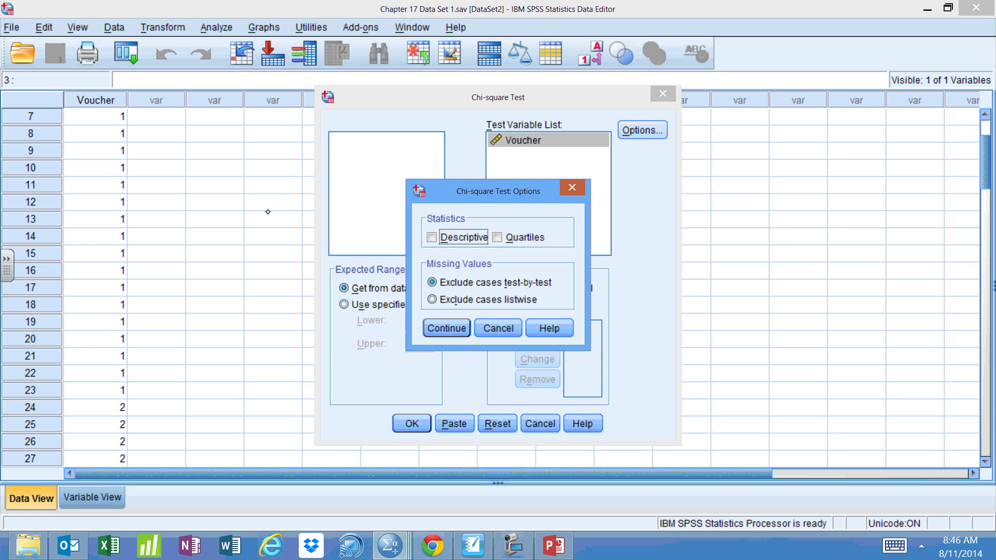
key(Return)
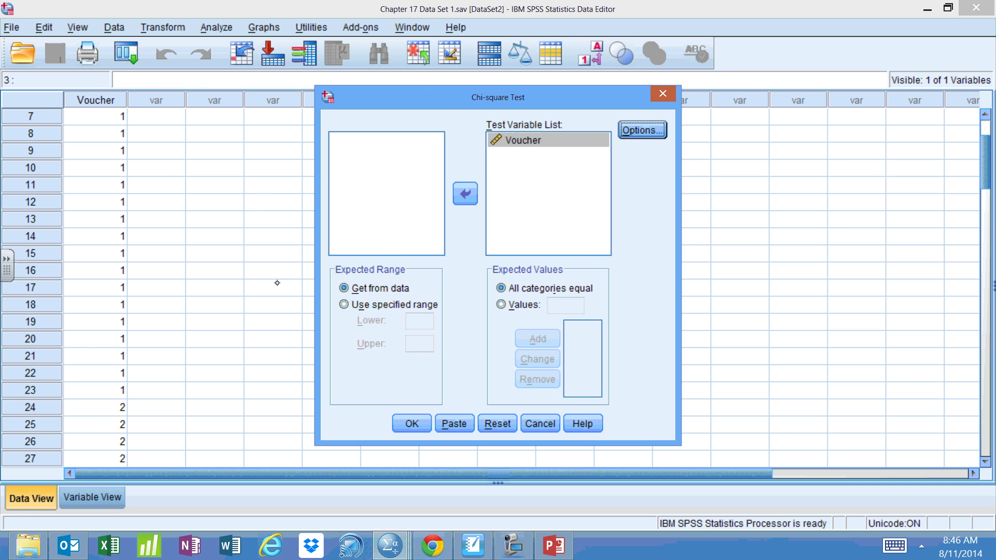
key(Return)
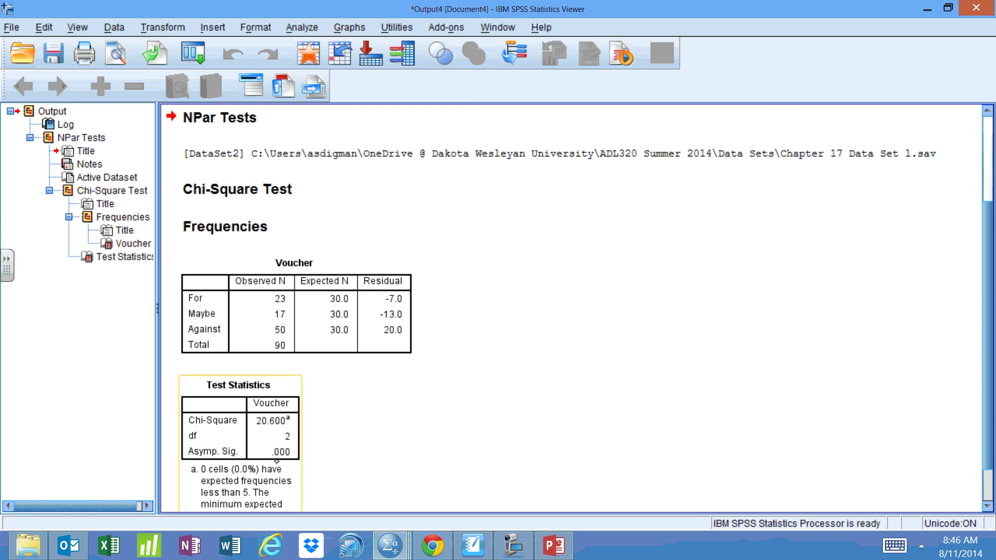
click(292, 467)
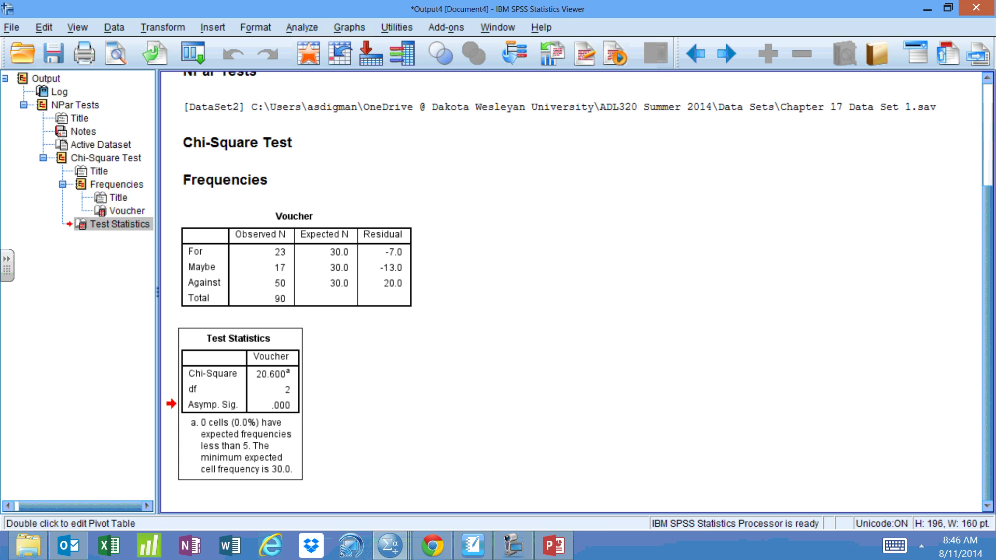
click(270, 545)
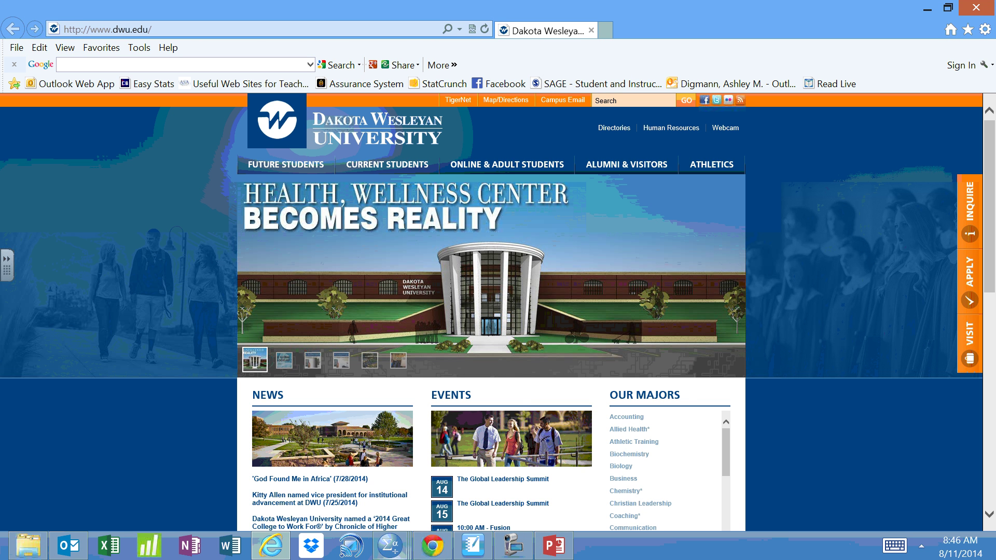
mouse_move(389, 545)
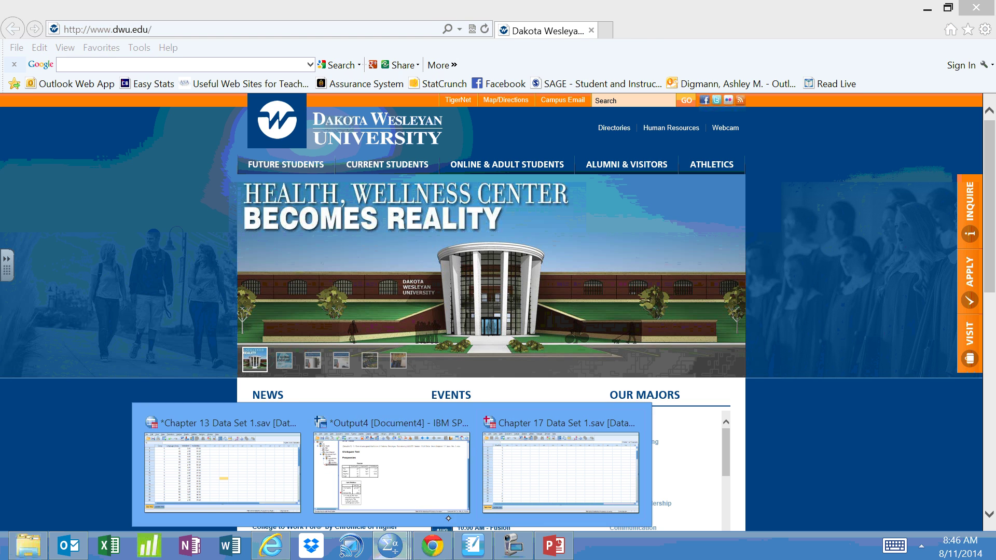
mouse_move(389, 469)
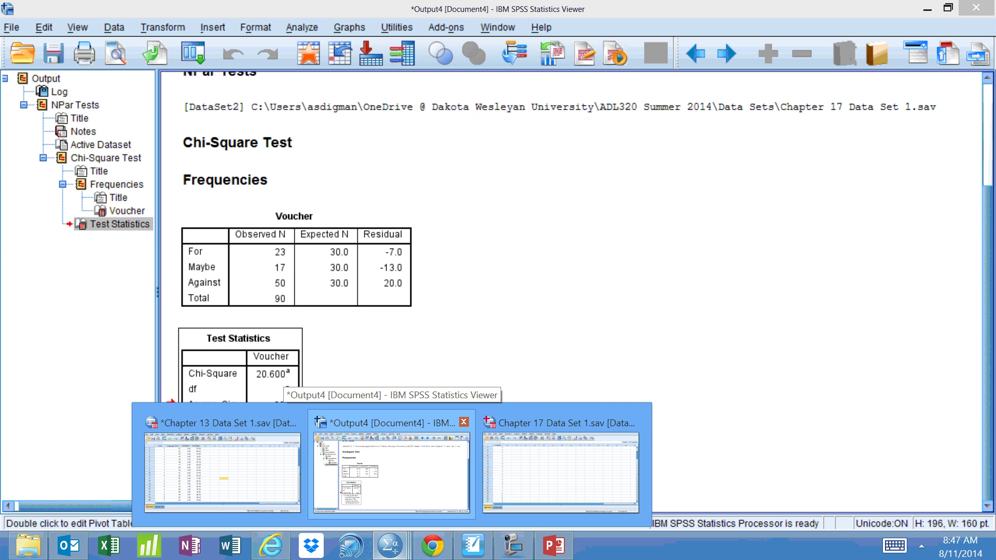
click(271, 545)
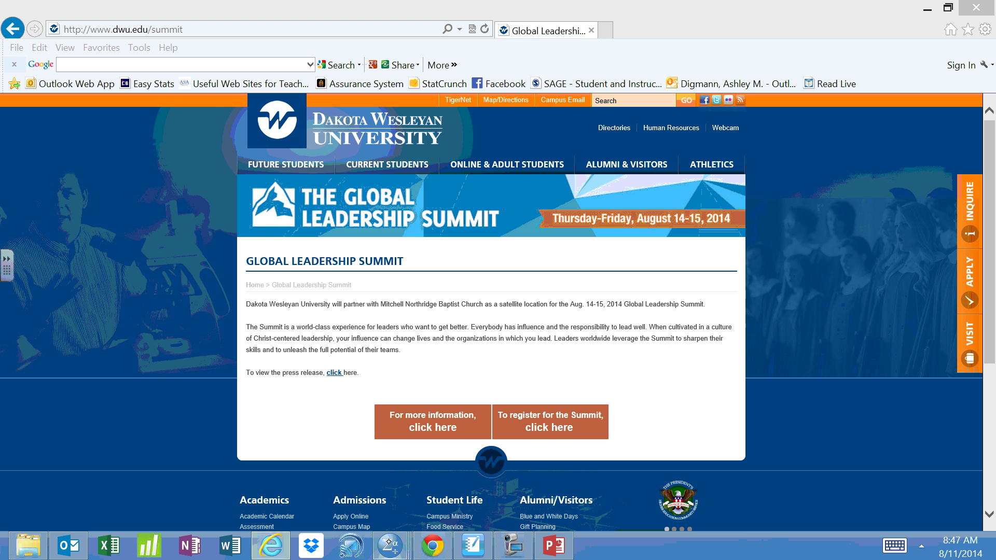
mouse_move(389, 545)
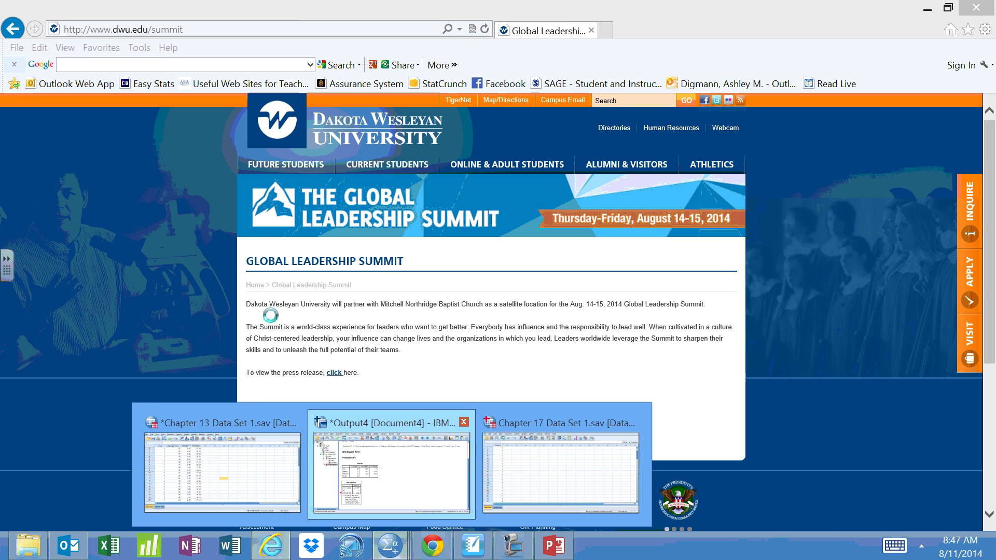
click(389, 467)
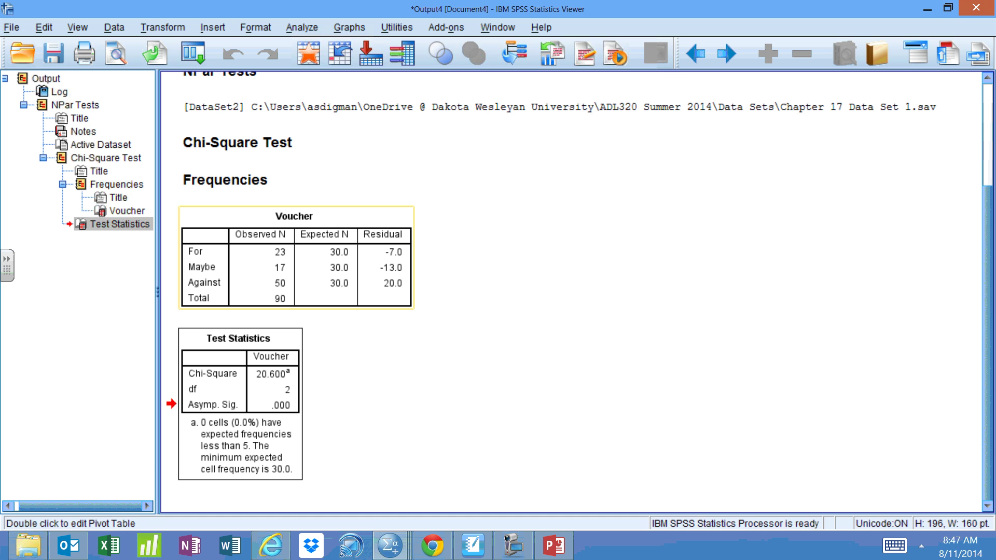
Examine the Voucher frequency table and the Test Statistics table in the chi-square output.
click(247, 275)
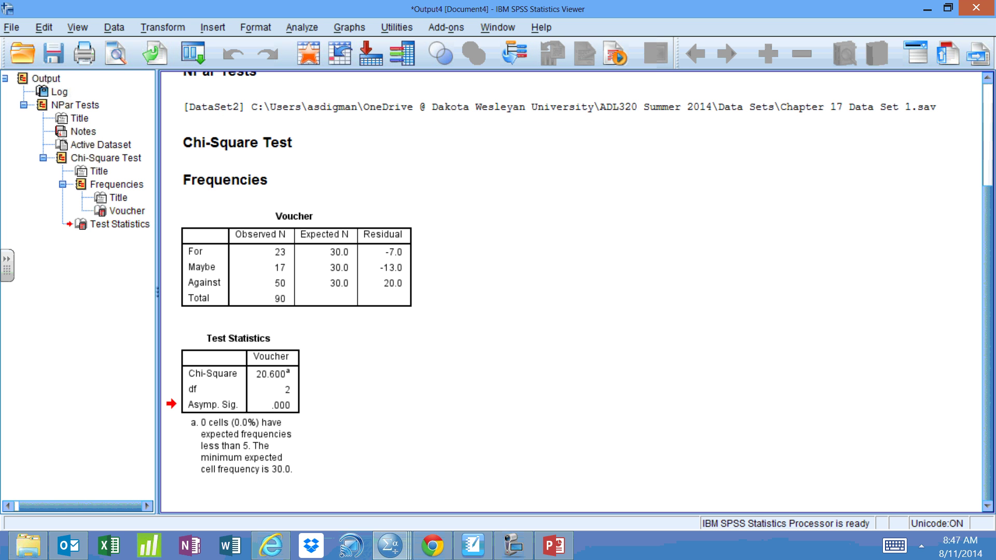
click(126, 184)
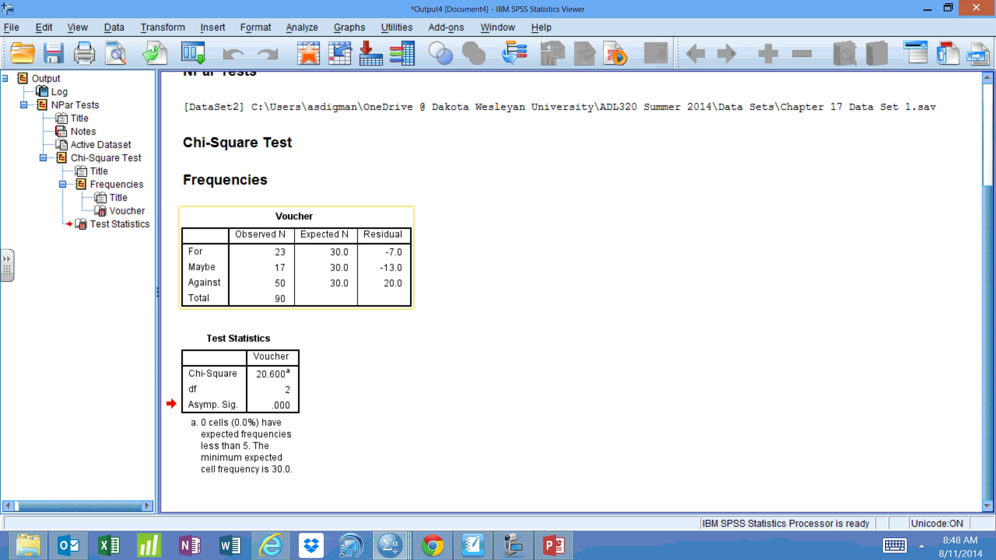
key(Down)
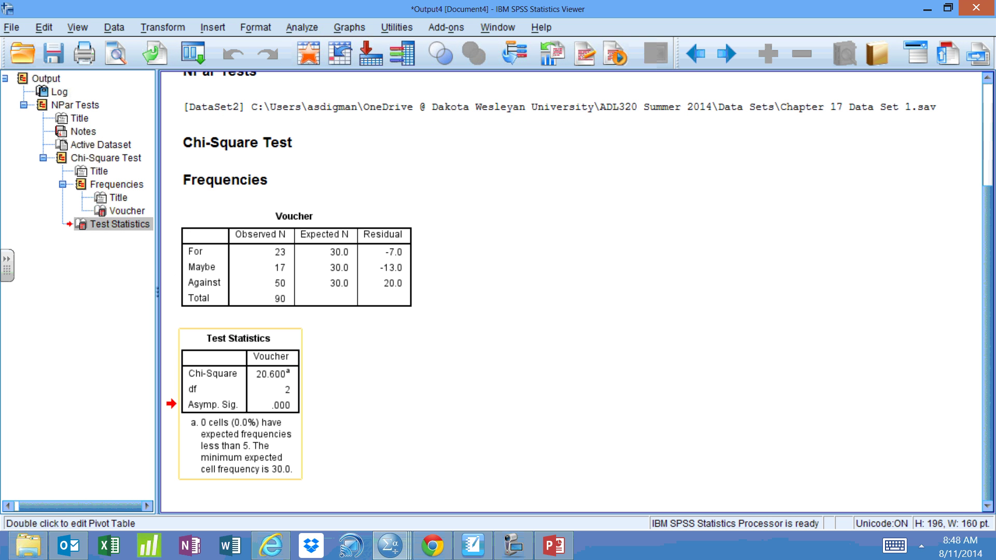
click(186, 300)
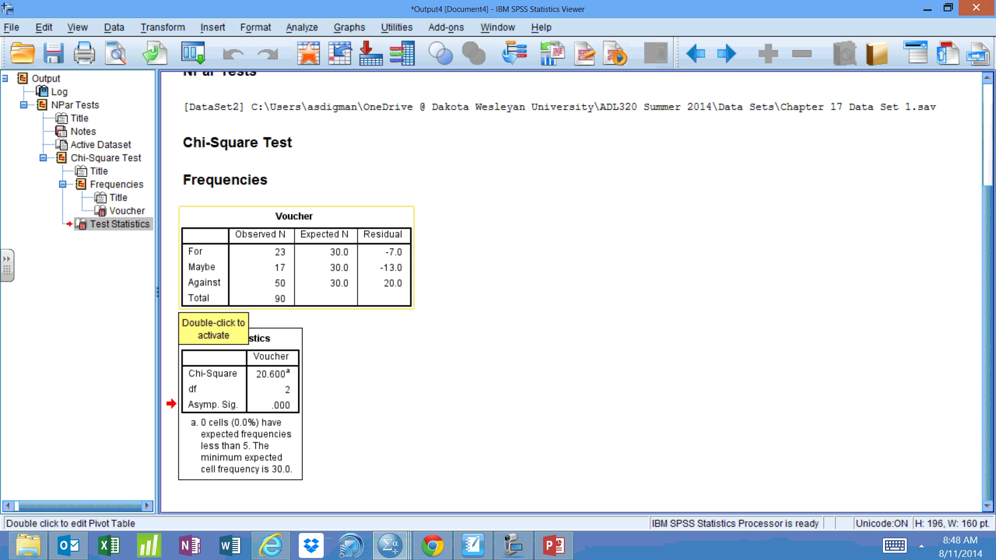
Switch to the SMART Notebook page and handwrite "Solve: Paste" beneath the alternative hypothesis.
click(473, 545)
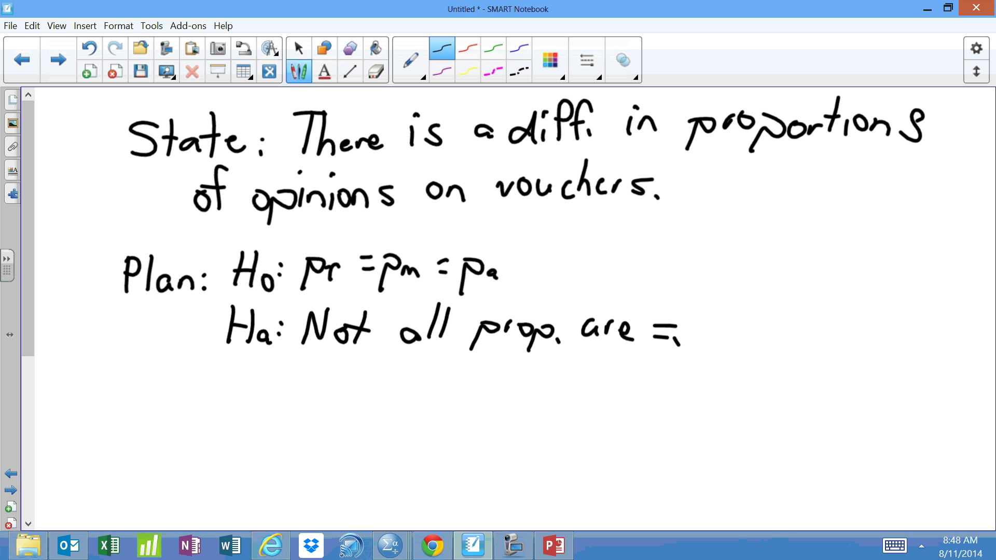
mouse_move(150, 388)
mouse_down()
mouse_move(128, 413)
mouse_move(172, 401)
mouse_move(180, 413)
mouse_up()
drag(187, 399, 216, 414)
click(230, 399)
click(223, 408)
mouse_move(263, 378)
mouse_down()
mouse_move(258, 416)
mouse_move(263, 397)
mouse_move(299, 413)
mouse_move(356, 400)
mouse_move(358, 413)
mouse_up()
Handwrite "Conclude: Since p-value" beneath the Solve line to begin the conclusion.
mouse_move(147, 461)
mouse_down()
mouse_move(148, 489)
mouse_move(165, 472)
mouse_move(193, 487)
mouse_up()
mouse_move(213, 475)
mouse_down()
mouse_move(209, 488)
mouse_move(232, 486)
mouse_up()
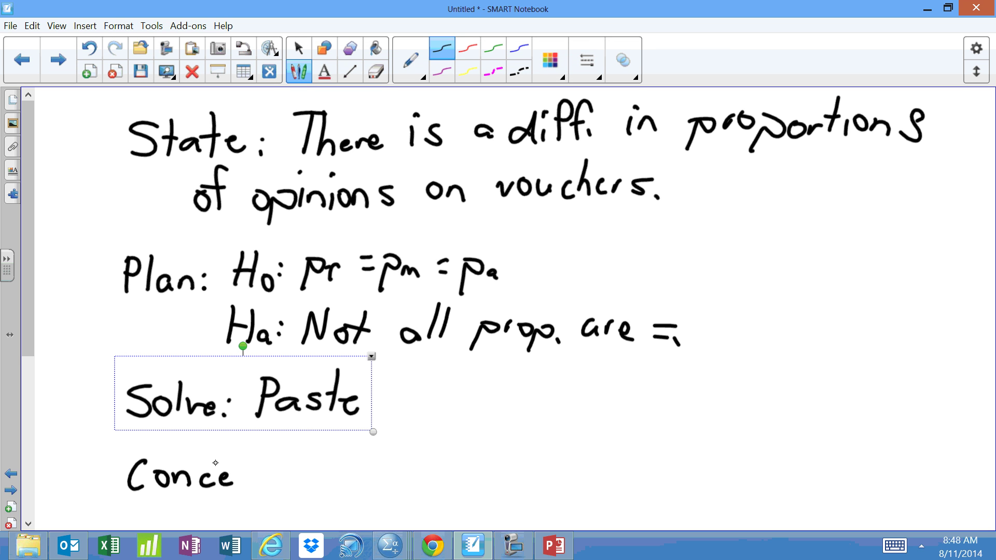
mouse_move(217, 453)
mouse_down()
mouse_move(213, 487)
mouse_move(245, 488)
mouse_up()
mouse_move(266, 456)
mouse_down()
mouse_move(260, 487)
mouse_move(283, 482)
mouse_up()
click(289, 481)
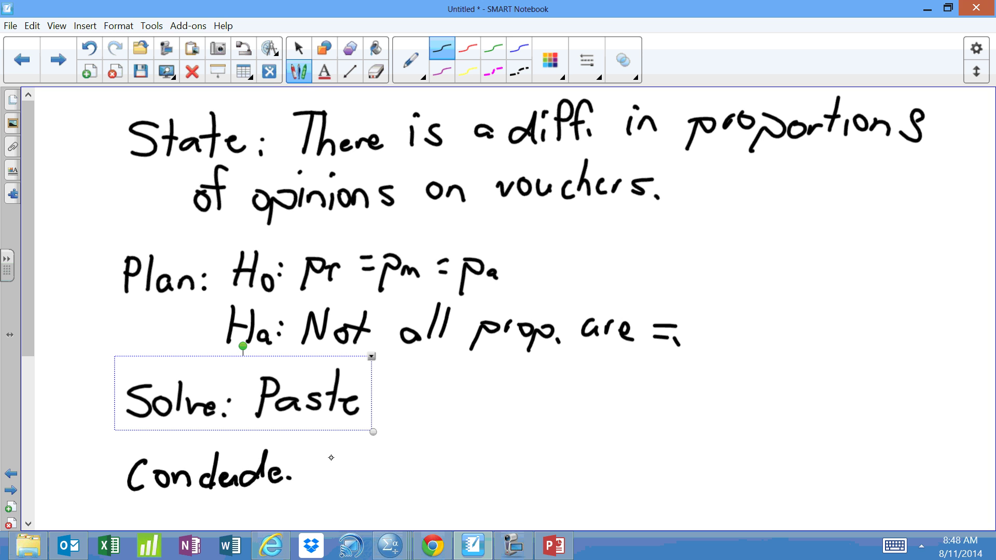
click(288, 464)
mouse_move(345, 449)
mouse_down()
mouse_move(327, 474)
mouse_move(375, 473)
mouse_up()
mouse_move(382, 459)
mouse_down()
mouse_move(380, 473)
mouse_move(472, 458)
mouse_up()
drag(466, 455, 509, 467)
drag(529, 434, 536, 462)
drag(541, 458, 551, 466)
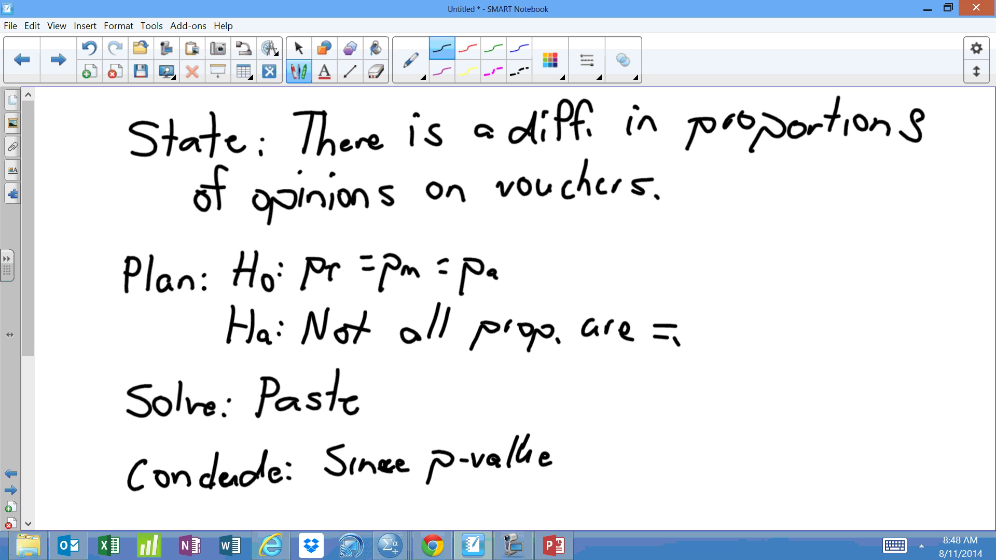
Continue the conclusion line by handwriting "0.000 < .05 we can" after "p-value".
mouse_move(604, 446)
mouse_down()
mouse_move(591, 450)
mouse_move(603, 447)
mouse_move(617, 462)
mouse_move(626, 445)
mouse_up()
click(609, 464)
drag(646, 446, 663, 459)
mouse_move(700, 453)
mouse_down()
mouse_move(687, 460)
mouse_move(700, 468)
mouse_up()
click(722, 462)
mouse_move(741, 443)
mouse_down()
mouse_move(733, 459)
mouse_move(744, 462)
mouse_move(906, 452)
mouse_up()
click(888, 448)
Handwrite "reject null & accept" on a second line of the conclusion.
drag(169, 504, 189, 517)
drag(196, 504, 186, 527)
mouse_move(189, 496)
mouse_down()
mouse_move(201, 497)
mouse_move(211, 520)
mouse_up()
drag(239, 508, 226, 522)
mouse_move(250, 489)
mouse_down()
mouse_move(234, 518)
mouse_move(294, 519)
mouse_up()
drag(314, 486, 308, 518)
mouse_move(345, 484)
mouse_down()
mouse_move(348, 508)
mouse_move(384, 513)
mouse_move(408, 499)
mouse_move(423, 509)
mouse_up()
drag(428, 510, 444, 503)
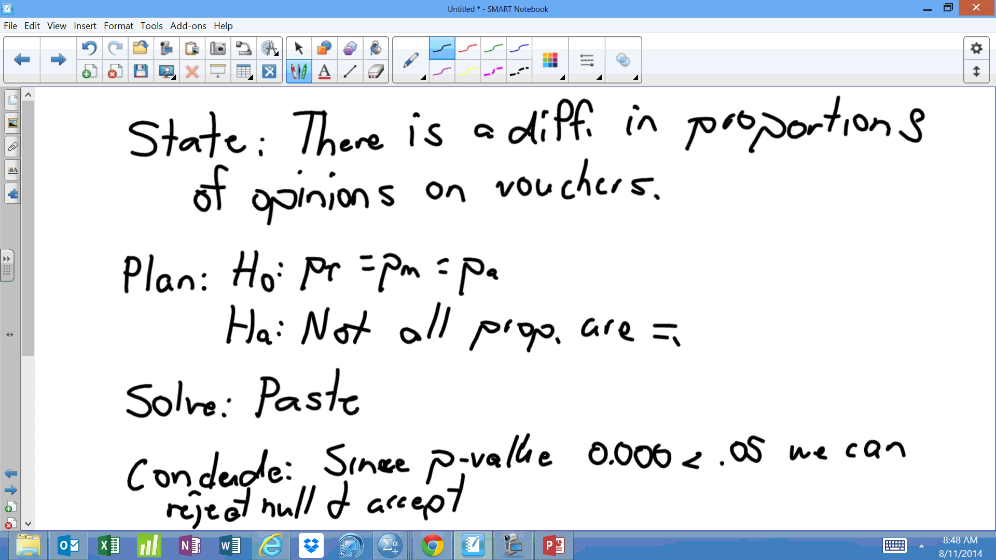
Handwrite "the alternative" after "accept" on the conclusion's second line.
drag(492, 474, 488, 506)
drag(483, 490, 499, 488)
mouse_move(505, 474)
mouse_down()
mouse_move(499, 506)
mouse_move(519, 506)
mouse_up()
drag(522, 500, 533, 504)
drag(574, 465, 565, 499)
mouse_move(588, 463)
mouse_down()
mouse_move(579, 500)
mouse_move(597, 486)
mouse_up()
drag(586, 495, 597, 500)
drag(606, 491, 630, 500)
drag(644, 491, 652, 499)
drag(649, 488, 675, 497)
drag(677, 489, 696, 502)
Handwrite "that there is a" to fill the rest of the conclusion's second line.
drag(723, 466, 715, 498)
drag(709, 486, 726, 484)
mouse_move(737, 465)
mouse_down()
mouse_move(728, 496)
mouse_move(742, 497)
mouse_up()
drag(754, 486, 750, 497)
drag(771, 462, 763, 497)
drag(809, 466, 801, 492)
mouse_move(795, 478)
mouse_down()
mouse_move(813, 470)
mouse_move(810, 490)
mouse_up()
drag(811, 485, 859, 494)
mouse_move(878, 477)
mouse_down()
mouse_move(876, 493)
mouse_move(883, 466)
mouse_up()
mouse_move(902, 477)
mouse_down()
mouse_move(889, 496)
mouse_move(934, 497)
mouse_up()
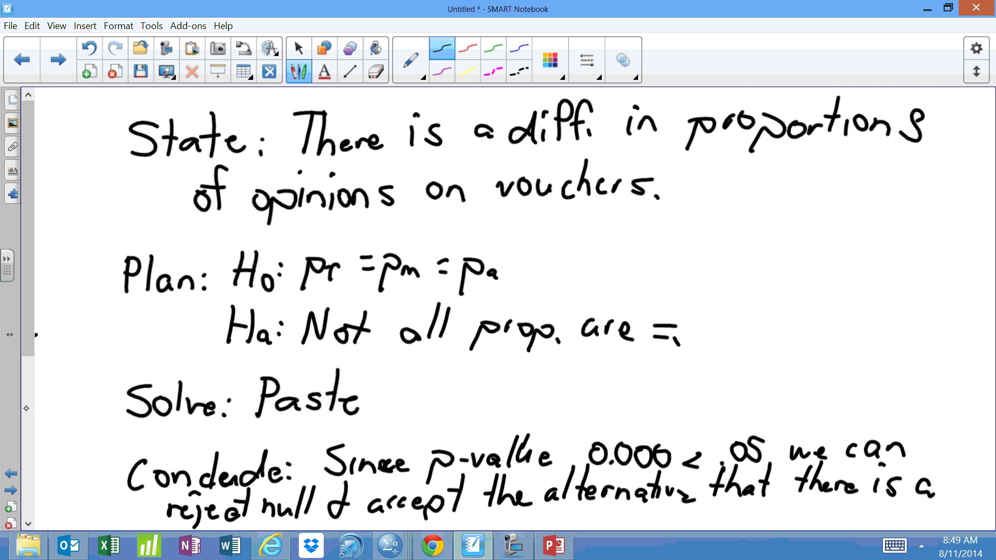
Handwrite "diff in proportion of opinions" as the third line of the conclusion.
scroll(35, 420, down, 3)
mouse_move(171, 404)
mouse_down()
mouse_move(162, 407)
mouse_move(175, 410)
mouse_up()
drag(182, 399, 181, 411)
mouse_move(210, 368)
mouse_down()
mouse_move(195, 410)
mouse_move(207, 408)
mouse_up()
drag(197, 391, 278, 403)
drag(256, 375, 258, 379)
drag(330, 384, 313, 420)
mouse_move(337, 397)
mouse_down()
mouse_move(346, 386)
mouse_move(376, 397)
mouse_move(415, 384)
mouse_up()
mouse_move(426, 358)
mouse_down()
mouse_move(416, 397)
mouse_move(430, 394)
mouse_up()
drag(437, 386, 497, 385)
mouse_move(514, 357)
mouse_down()
mouse_move(506, 392)
mouse_move(519, 371)
mouse_up()
drag(534, 372, 535, 386)
mouse_move(544, 376)
mouse_down()
mouse_move(565, 384)
mouse_move(542, 407)
mouse_up()
mouse_move(577, 358)
mouse_down()
mouse_move(568, 386)
mouse_move(597, 385)
mouse_up()
drag(601, 373, 606, 384)
drag(602, 352, 648, 390)
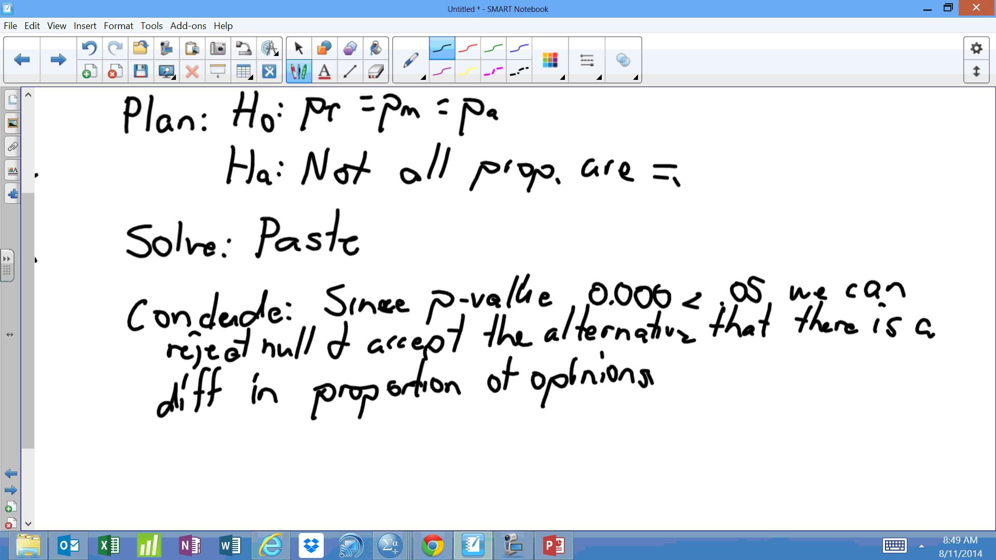